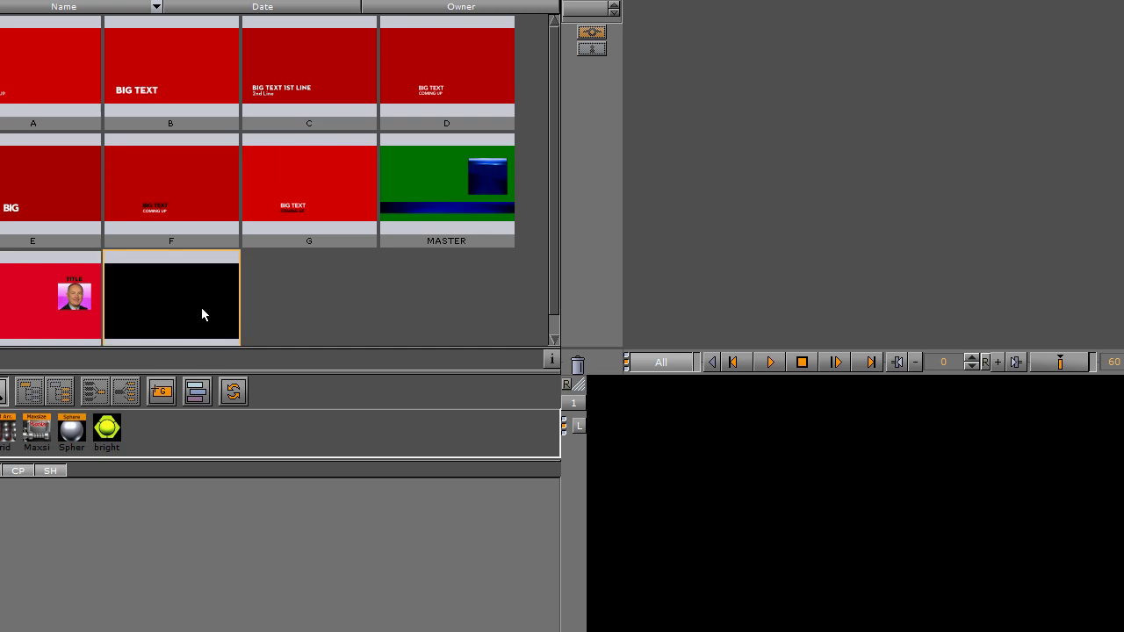
# - Add the straps object to the STRAP scene, split the merged object and expand its container tree
pyautogui.moveTo(153, 60); pyautogui.dragTo(15, 544)
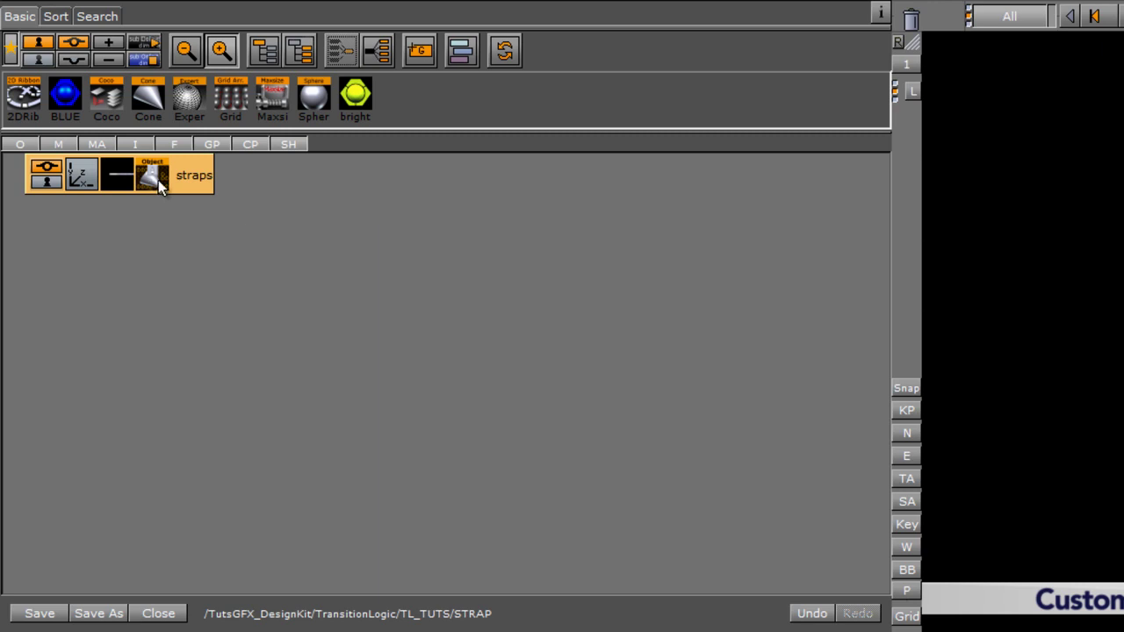
pyautogui.click(378, 50)
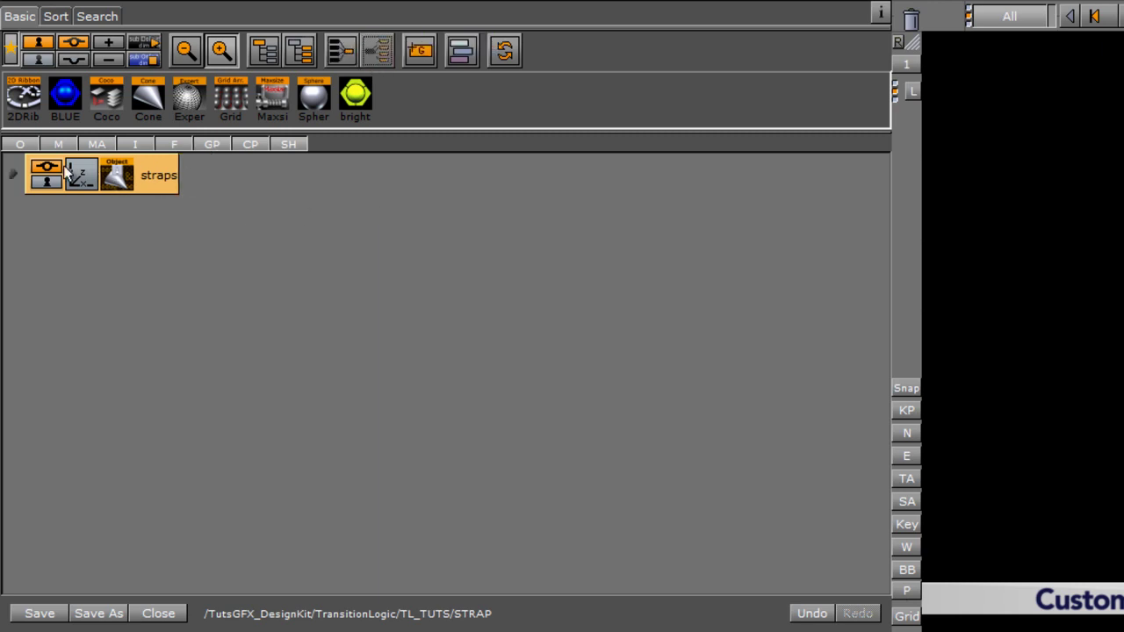
pyautogui.click(15, 174)
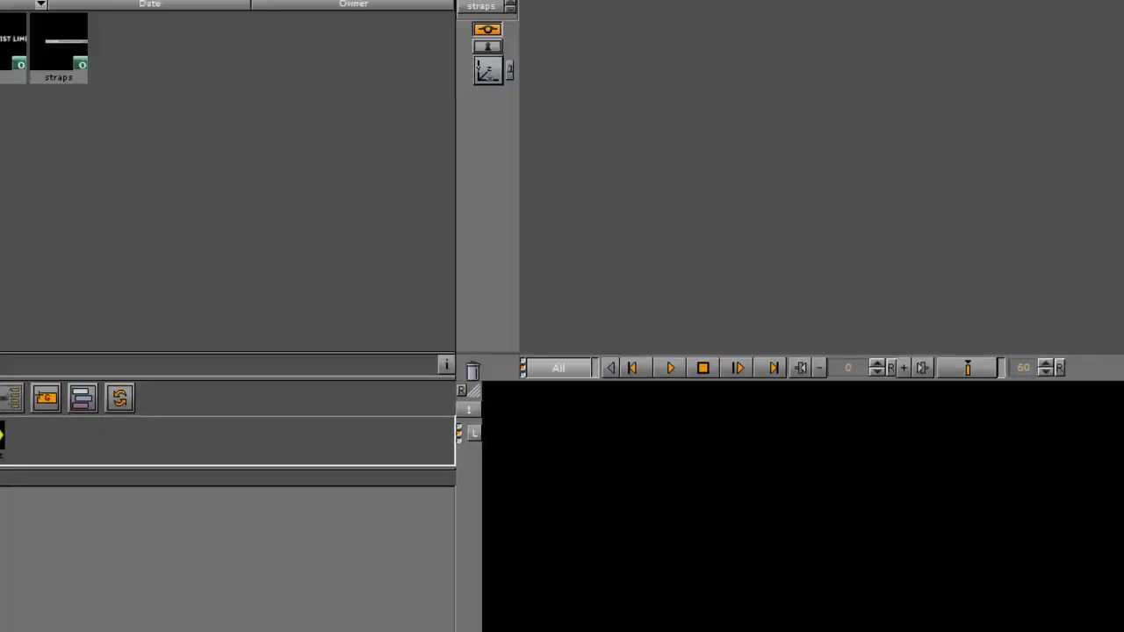
# - Set the green-screen image with the blue lower bar as the scene's background image and turn on the safe area guides
pyautogui.click(620, 26)
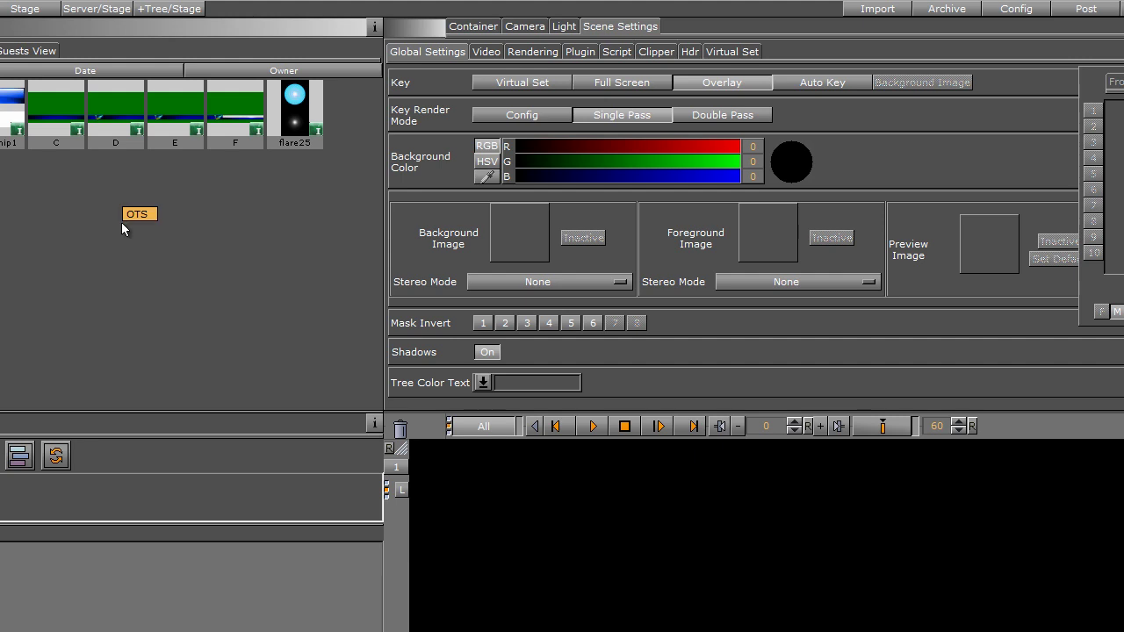
pyautogui.moveTo(55, 124); pyautogui.dragTo(518, 239)
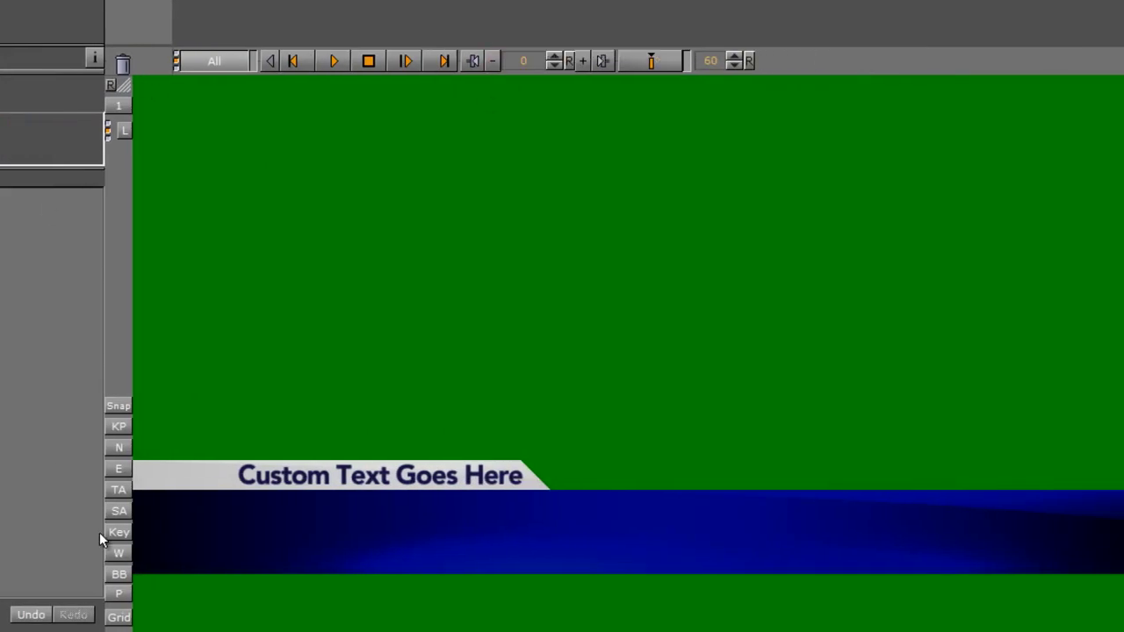
pyautogui.click(118, 512)
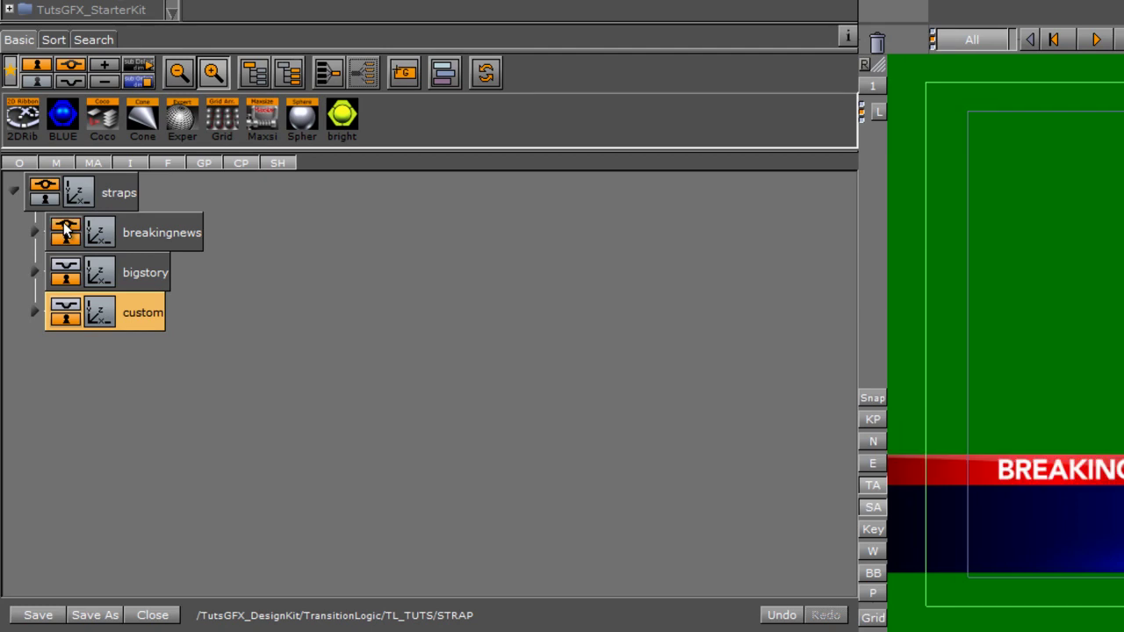
# - Toggle the breakingnews, bigstory and custom straps one after another, leaving only custom visible
pyautogui.click(65, 230)
pyautogui.click(66, 270)
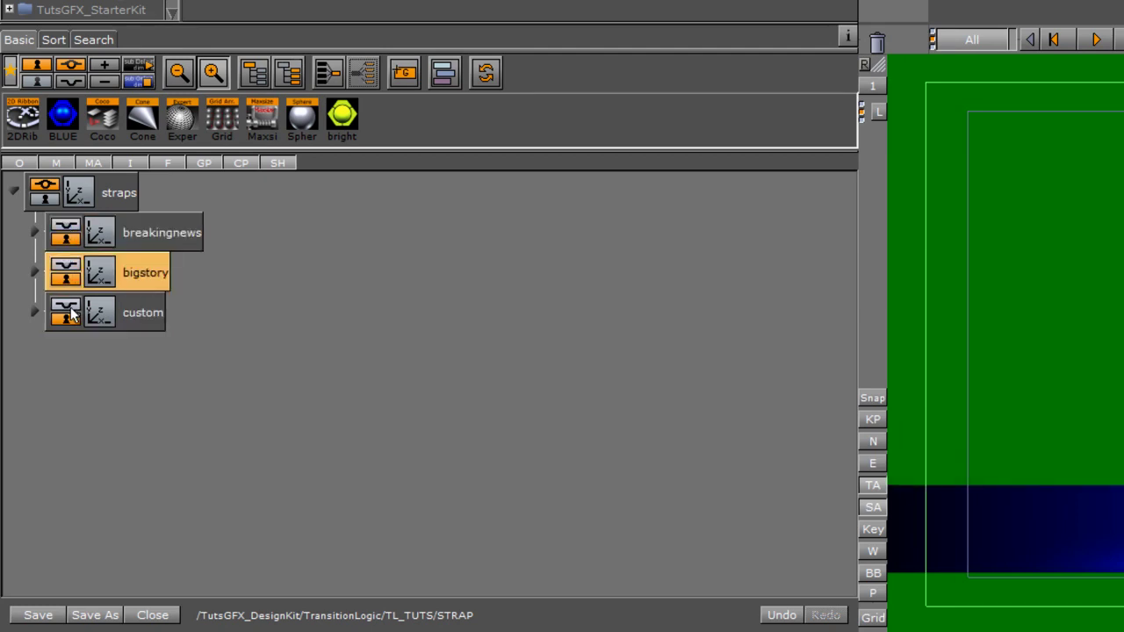
pyautogui.click(66, 313)
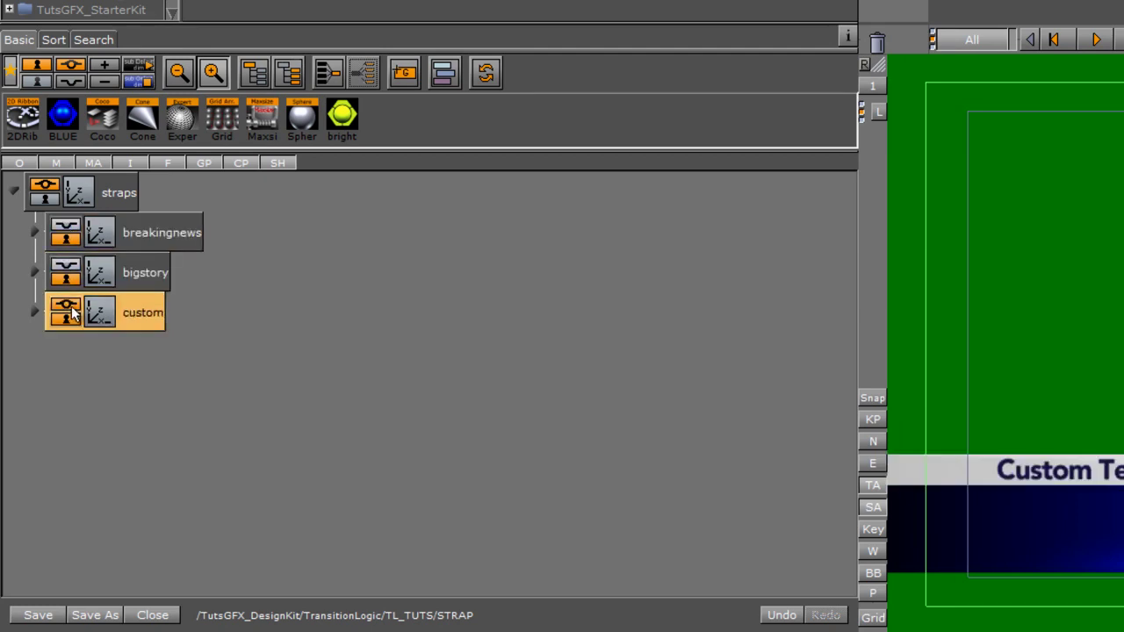
# - Examine the contents of the custom, bigstory and breakingnews containers and collapse them again
pyautogui.click(36, 313)
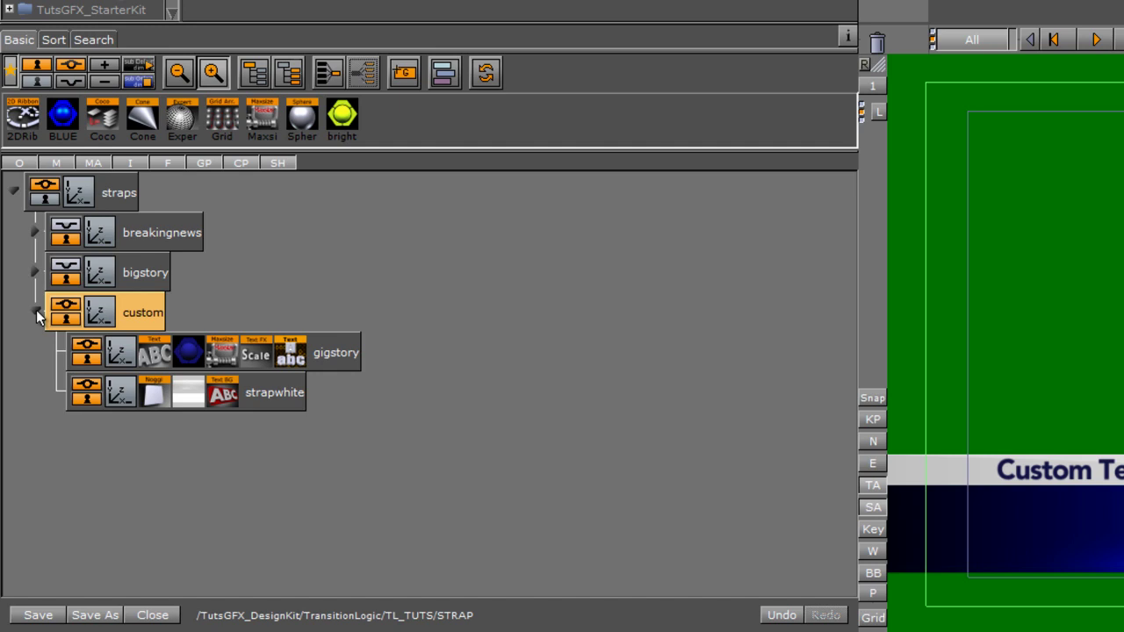
pyautogui.click(294, 353)
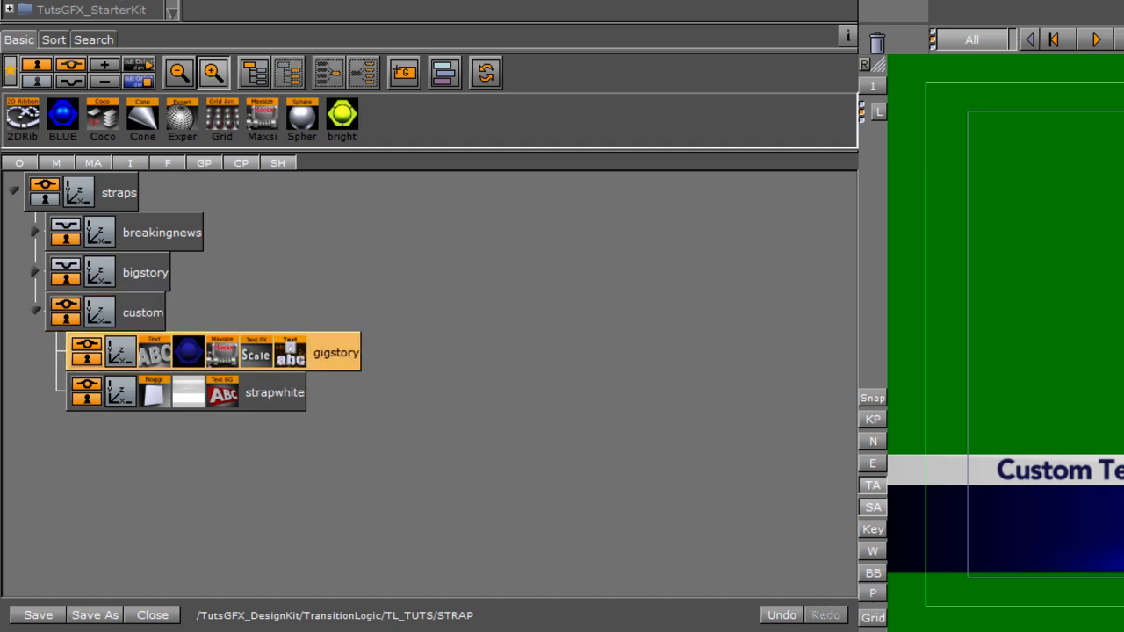
pyautogui.click(32, 272)
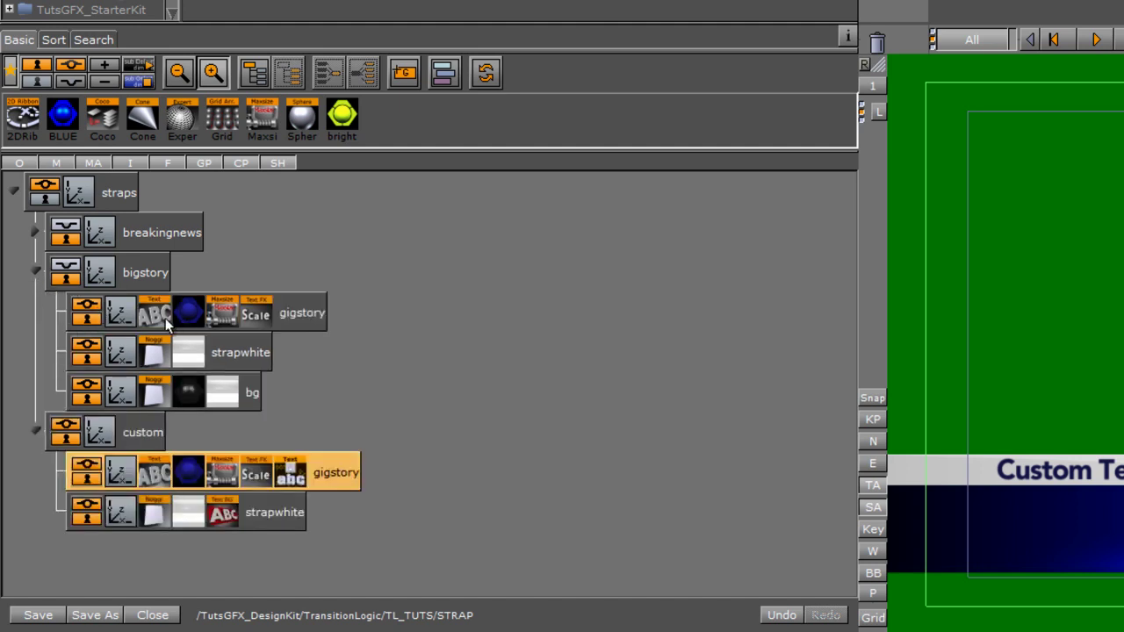
pyautogui.click(40, 273)
pyautogui.click(35, 233)
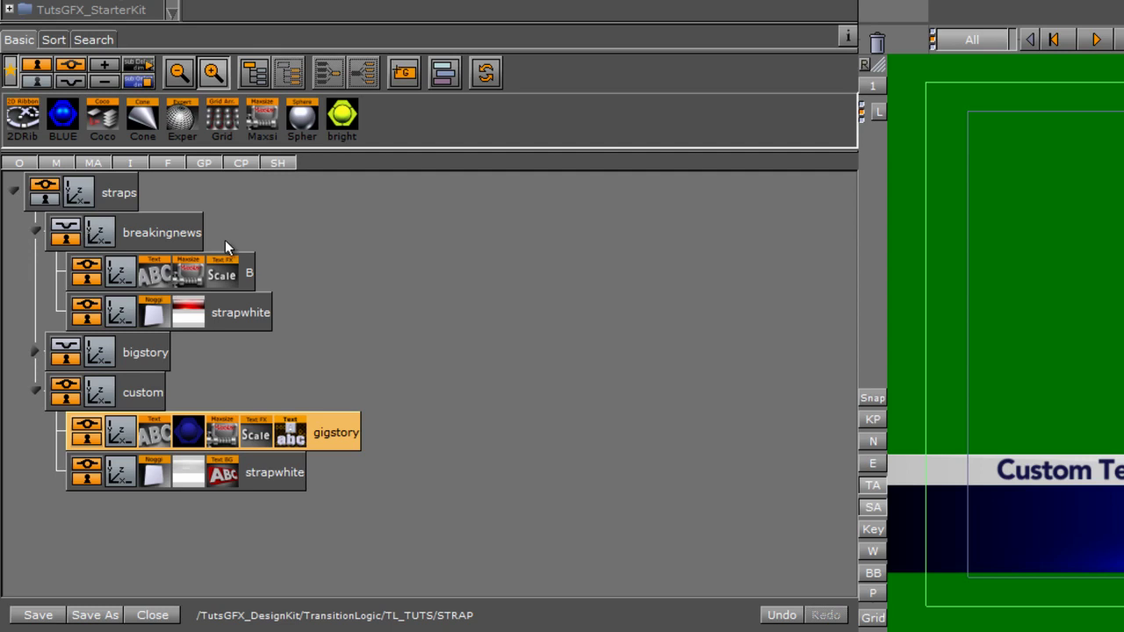
pyautogui.click(36, 232)
pyautogui.click(35, 313)
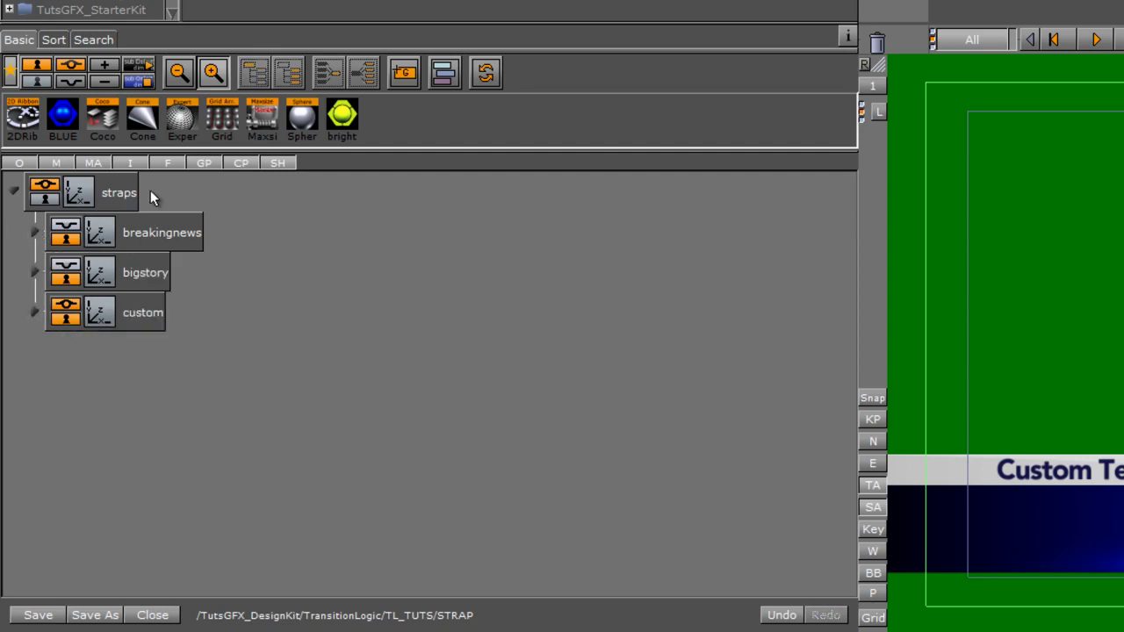
# - Add a parent container above straps and apply the Omo container plugin from the Tools folder to straps
pyautogui.click(121, 192)
pyautogui.click(255, 72)
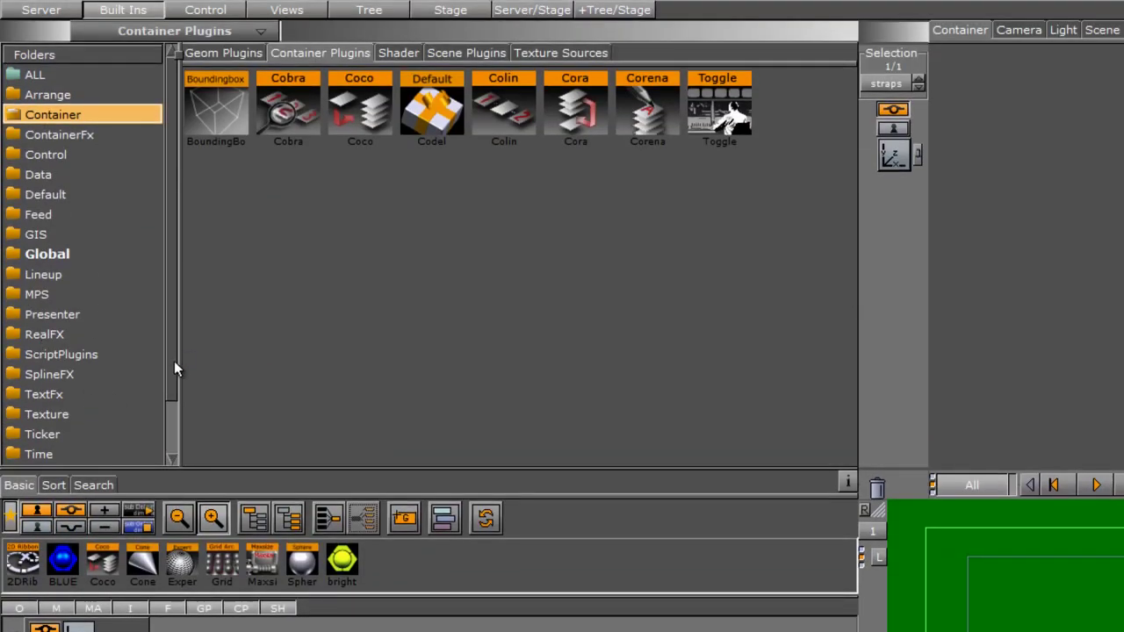
pyautogui.scroll(-3, 174, 368)
pyautogui.click(53, 416)
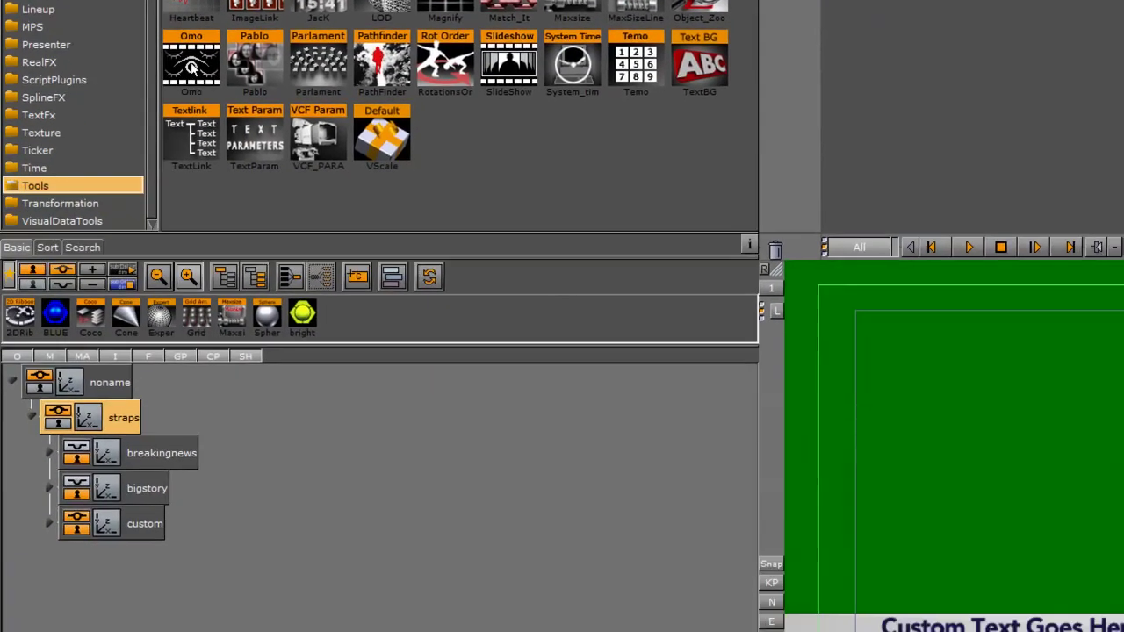
pyautogui.moveTo(191, 67); pyautogui.dragTo(124, 421)
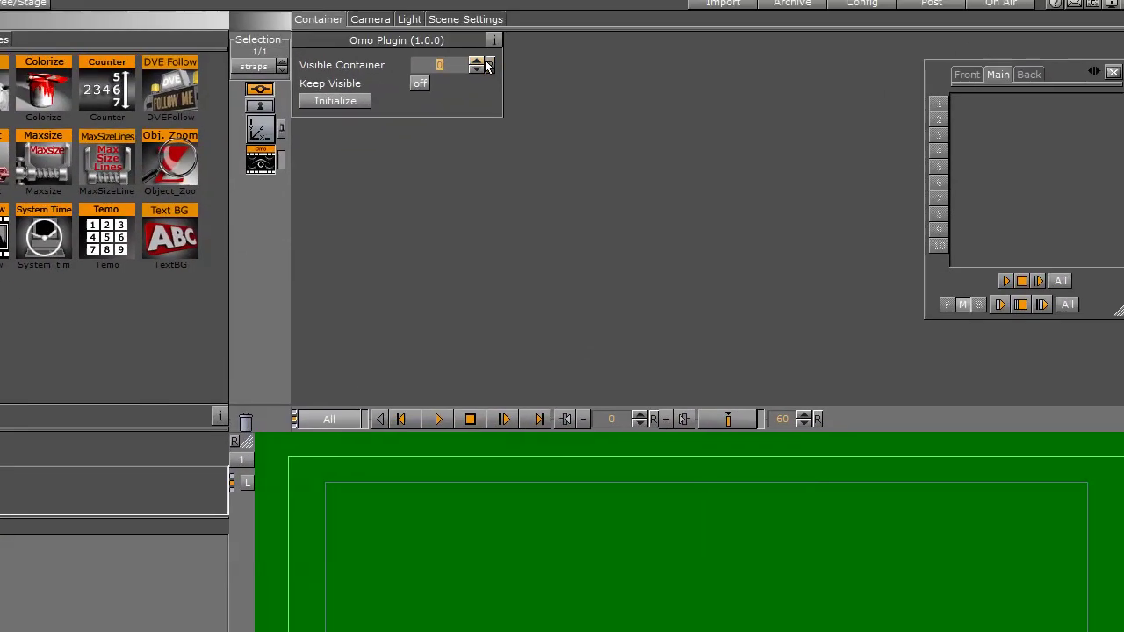
# - Animate the breakingnews and bigstory straps to slide in from off screen along X, starting bigstory at -205
pyautogui.click(455, 67)
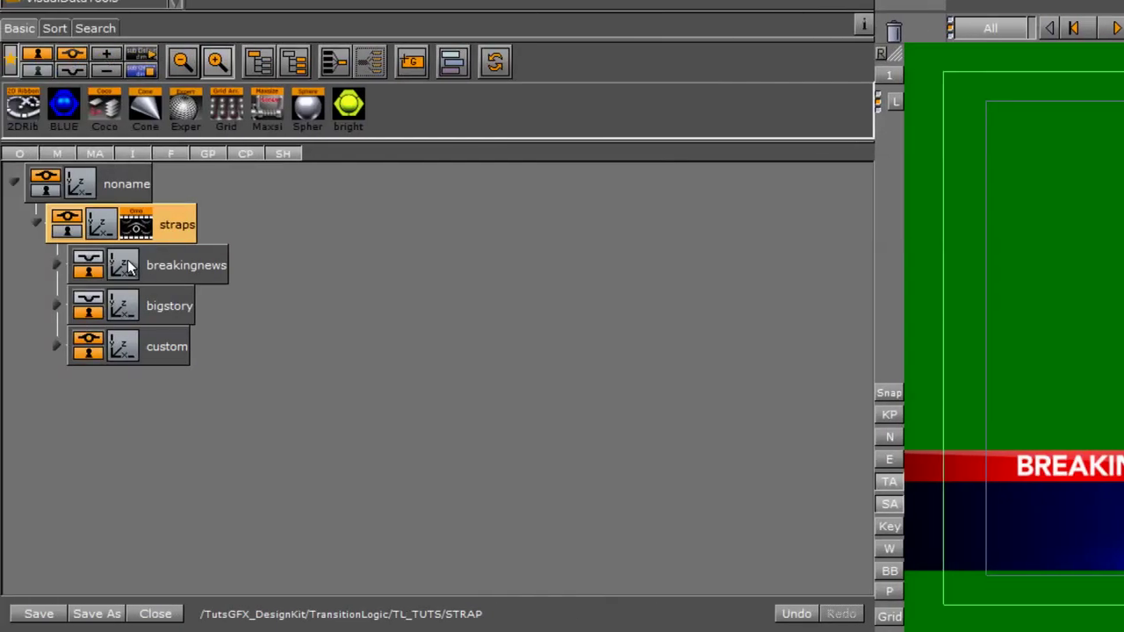
pyautogui.click(176, 270)
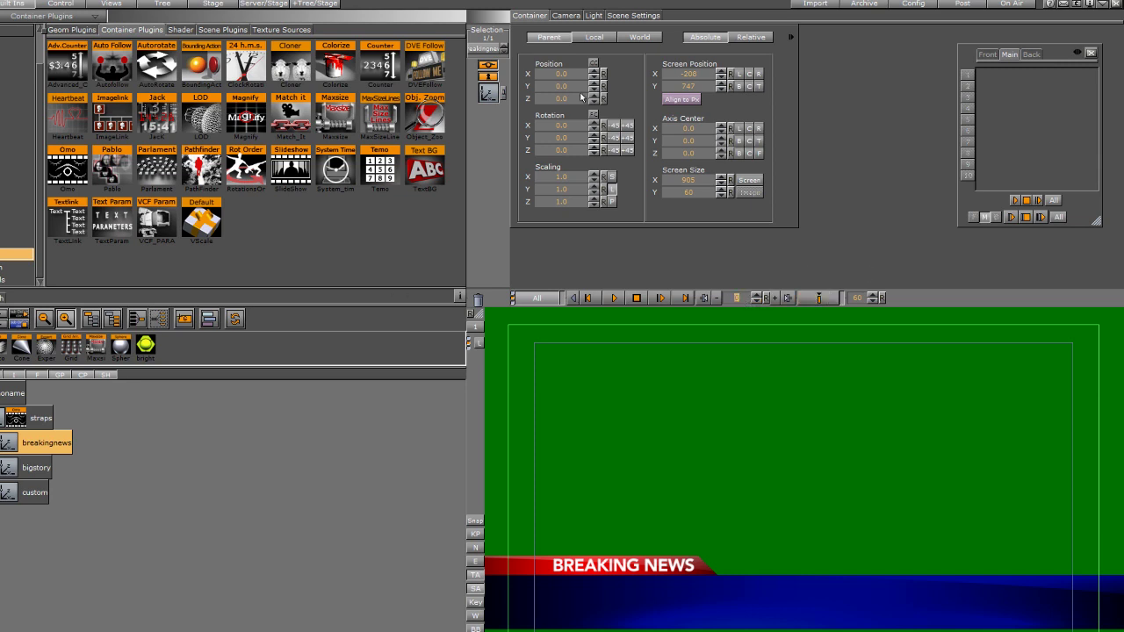
pyautogui.moveTo(566, 76); pyautogui.dragTo(386, 84)
pyautogui.click(818, 299)
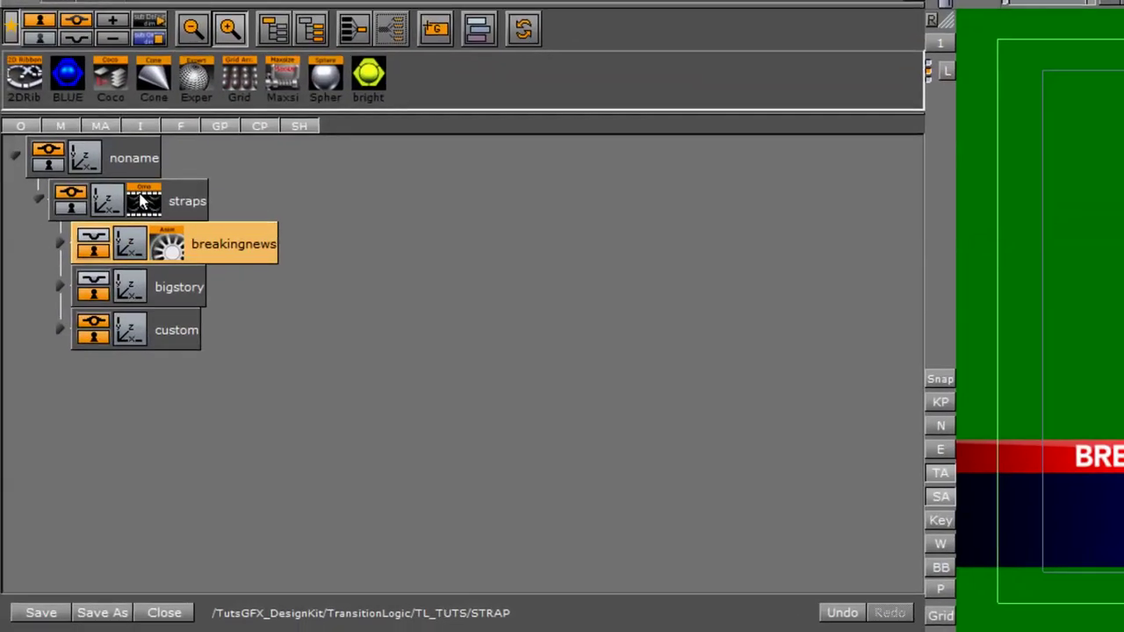
pyautogui.click(16, 419)
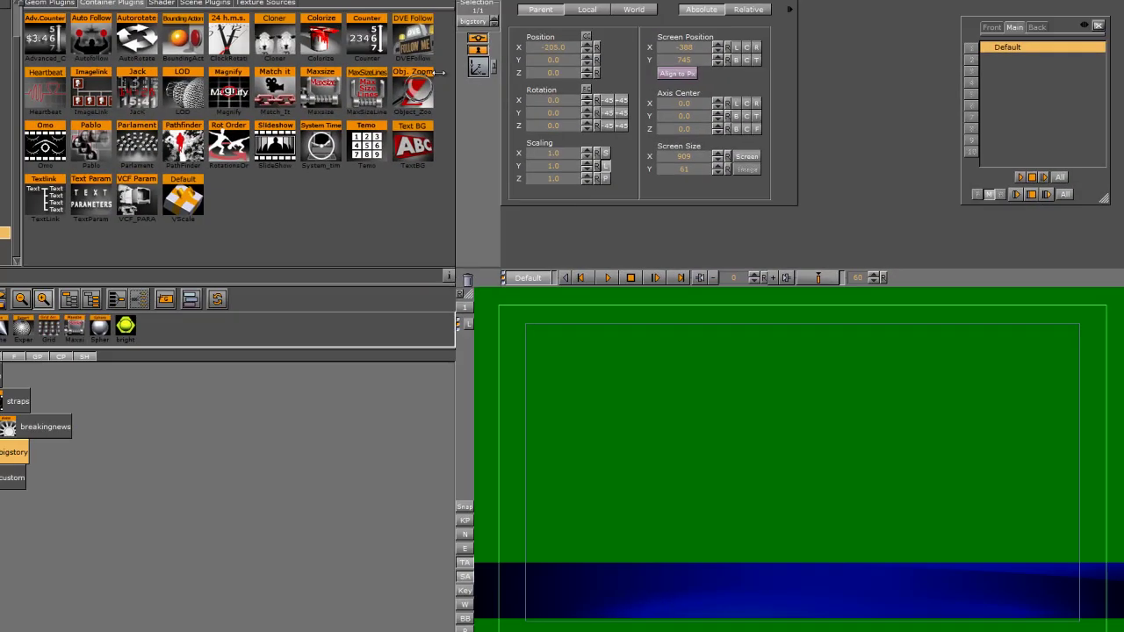
# - Set Omo's Visible Container to 2, keyframe the custom strap sliding in to X 0 at frame 20, and play it back
pyautogui.click(4, 404)
pyautogui.click(635, 19)
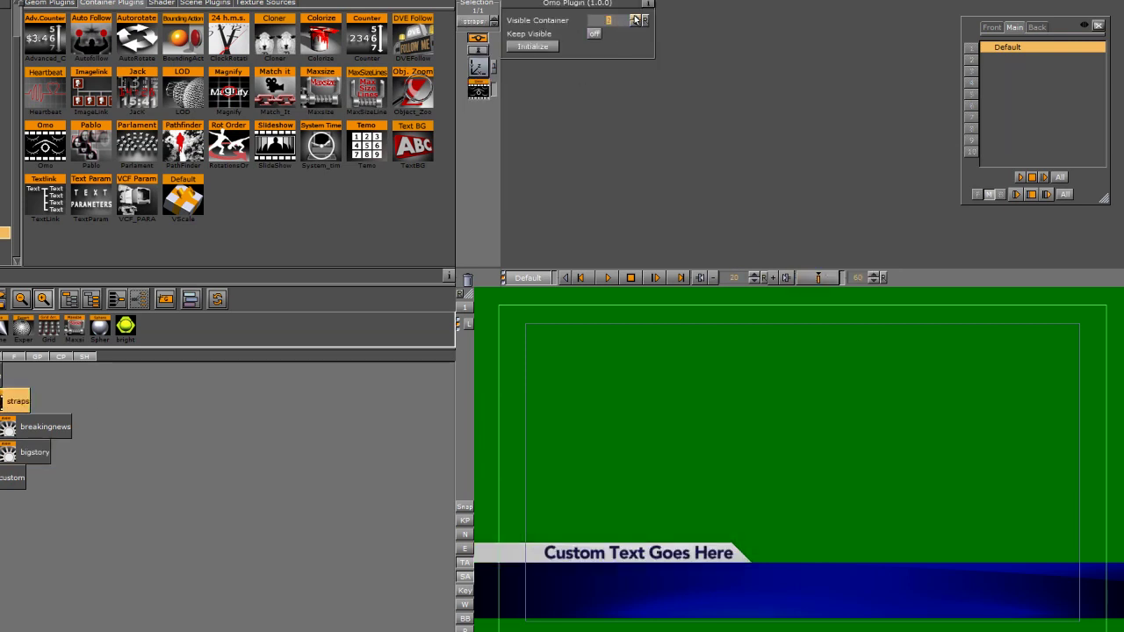
pyautogui.click(219, 474)
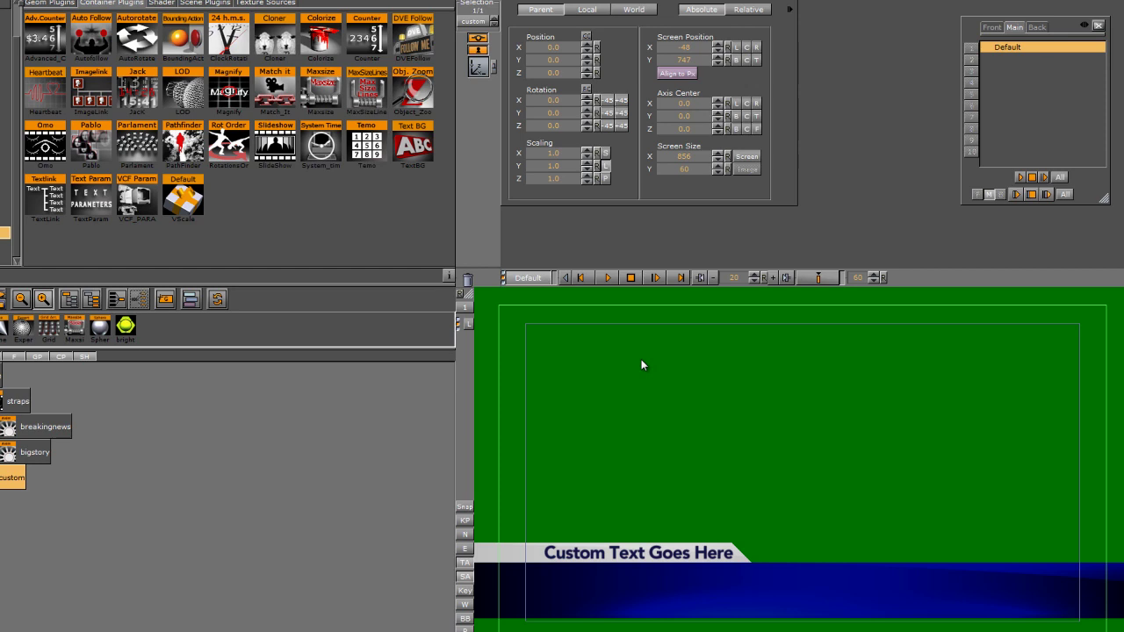
pyautogui.click(640, 277)
pyautogui.moveTo(568, 53); pyautogui.dragTo(367, 86)
pyautogui.click(812, 282)
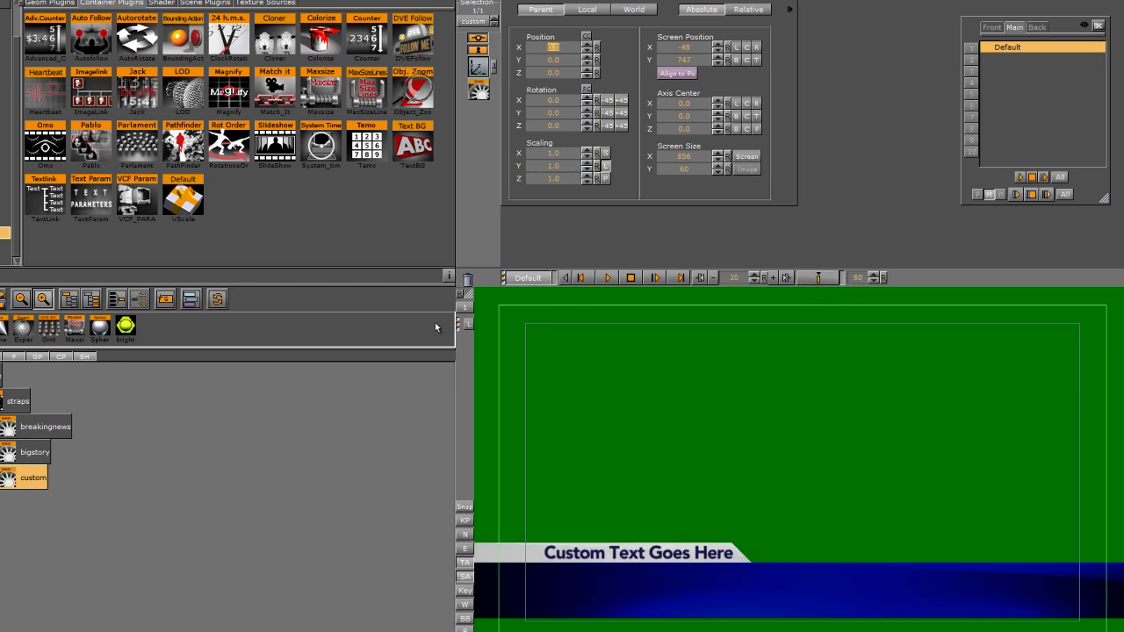
pyautogui.click(605, 279)
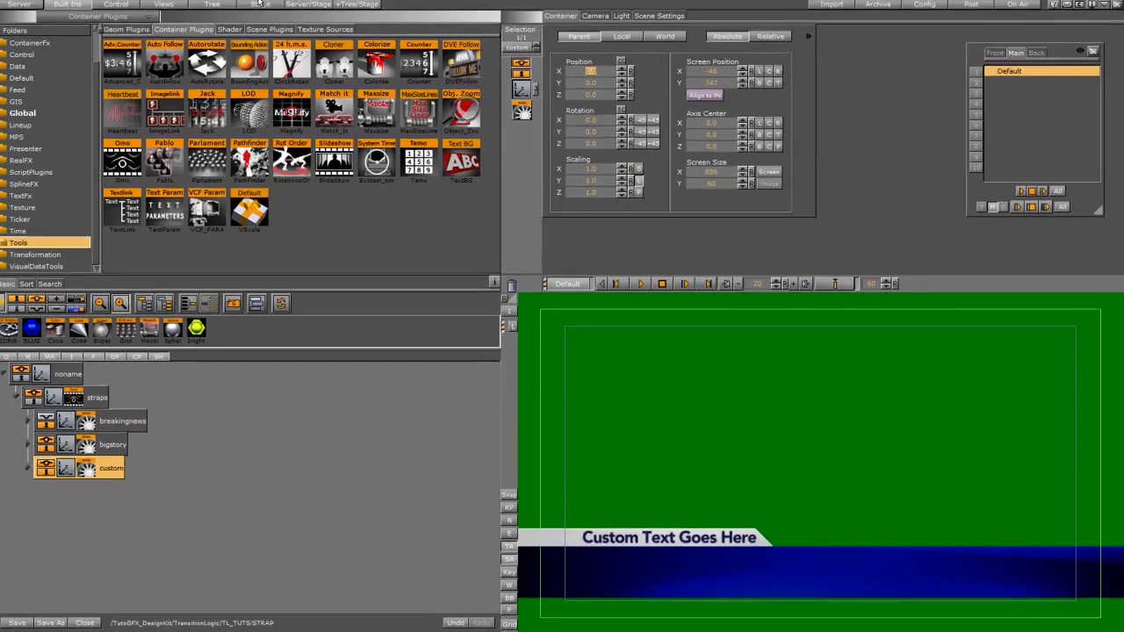
# - Add a stop point to the Default director at about 0.5 seconds, after the slide-in keyframes
pyautogui.click(264, 7)
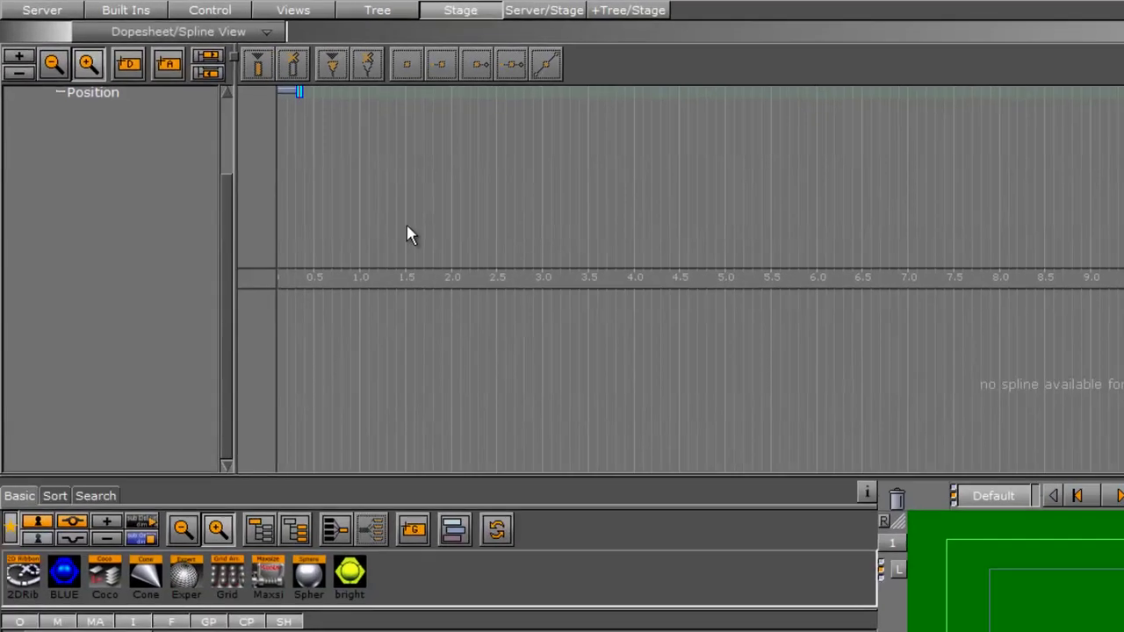
pyautogui.click(92, 95)
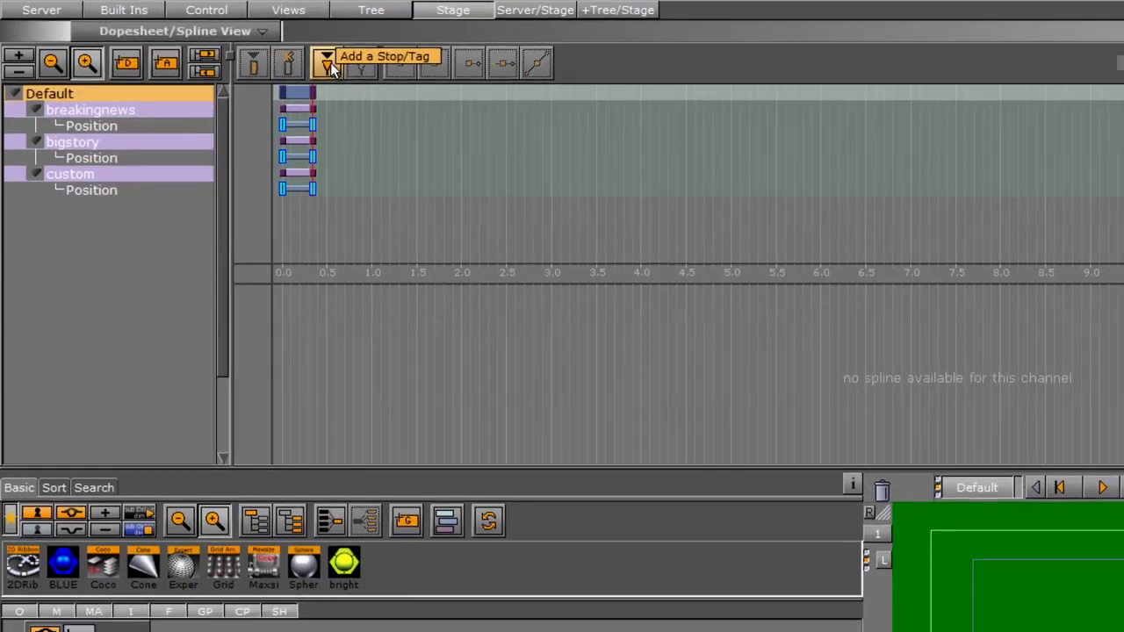
pyautogui.moveTo(330, 65); pyautogui.dragTo(328, 95)
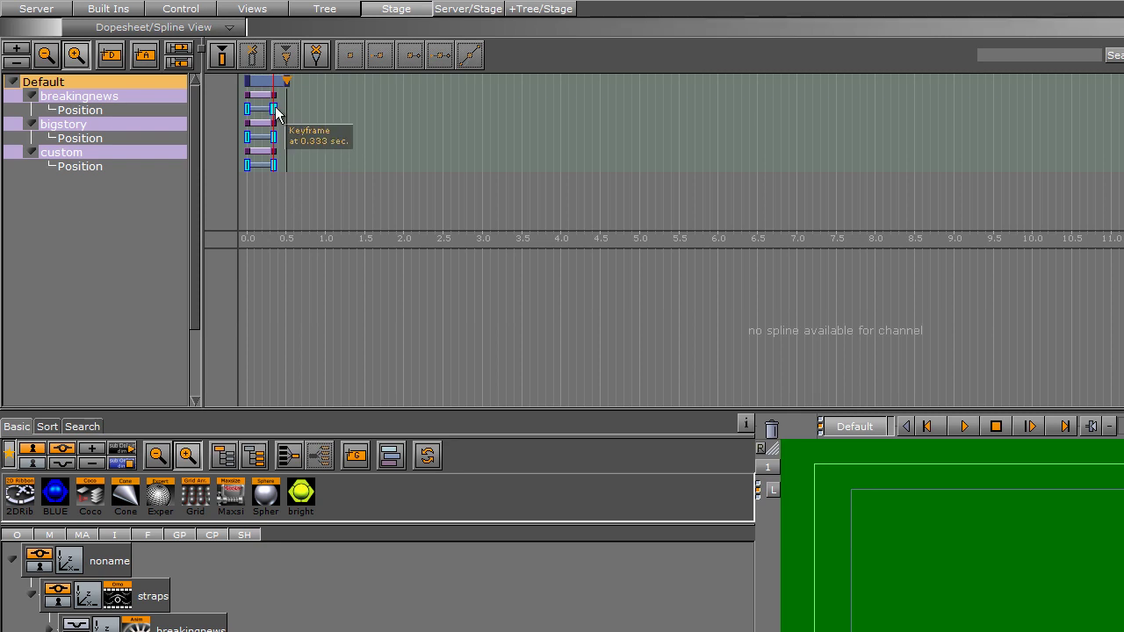
# - Copy the Position keyframes of all three straps past the stop point, ending at about 1 second, and preview the out animation
pyautogui.keyDown('ctrl'); pyautogui.moveTo(273, 108); pyautogui.dragTo(332, 114); pyautogui.keyUp('ctrl')
pyautogui.keyDown('ctrl'); pyautogui.moveTo(274, 137); pyautogui.dragTo(329, 139); pyautogui.keyUp('ctrl')
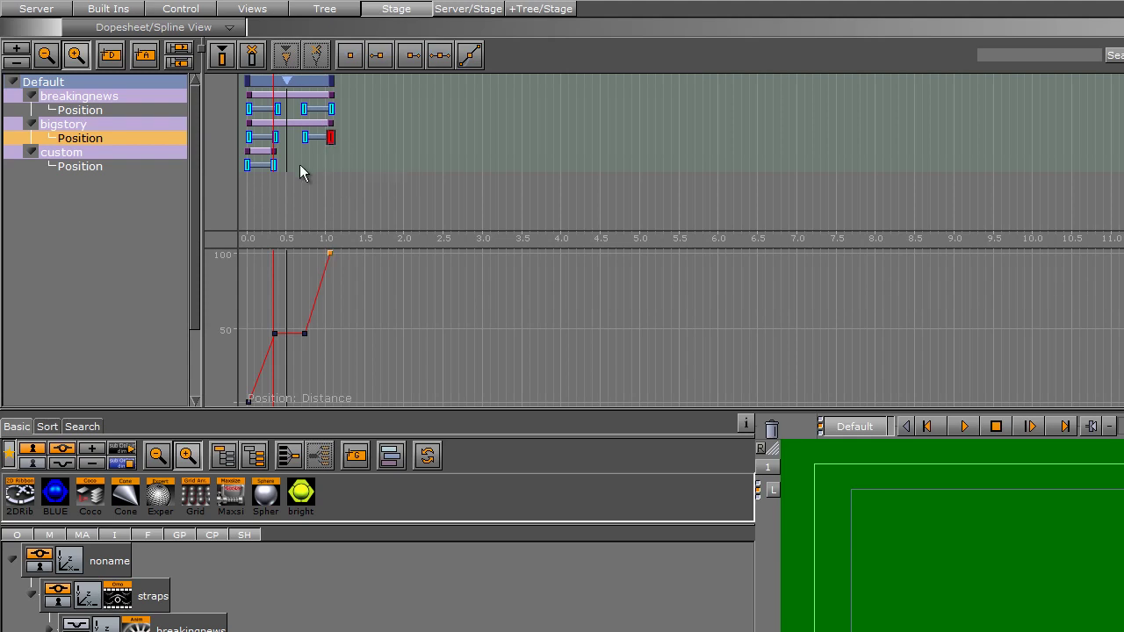
pyautogui.keyDown('ctrl'); pyautogui.moveTo(274, 167); pyautogui.dragTo(321, 171); pyautogui.keyUp('ctrl')
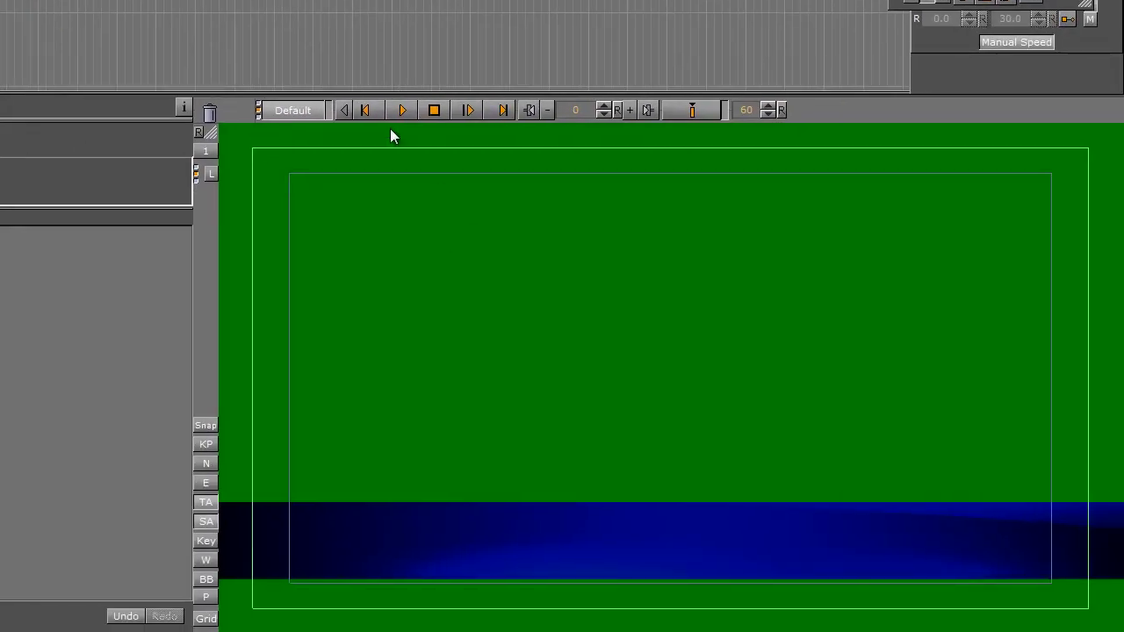
pyautogui.click(467, 108)
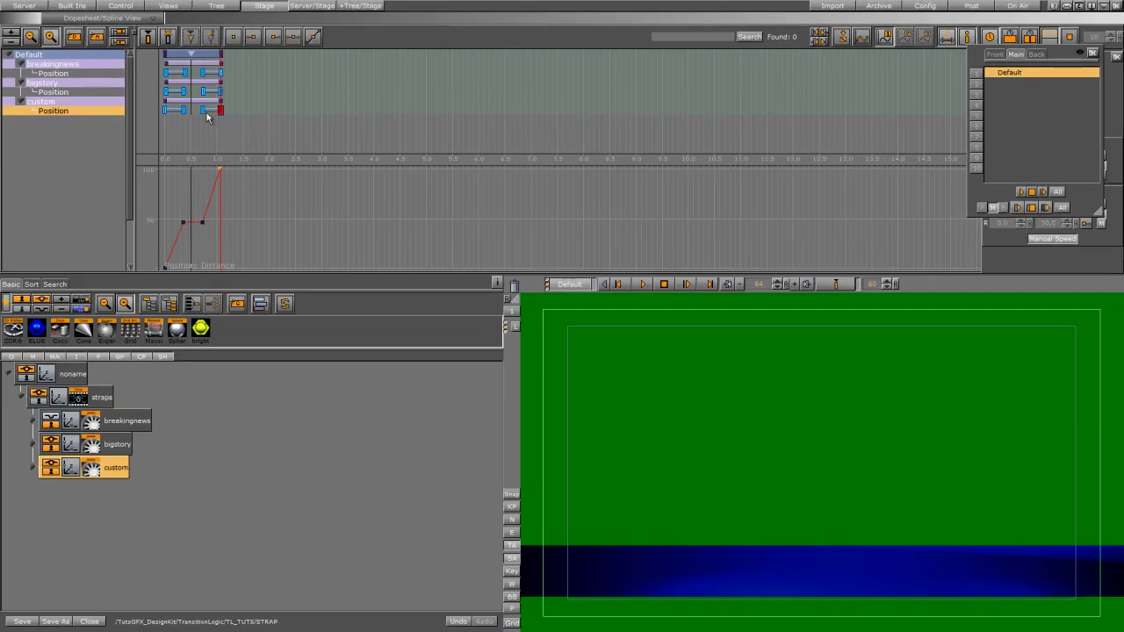
# - Toggle the left Path Control handle on the straps' middle Position keyframes, including frames 21 and 43, and play the animation through
pyautogui.click(203, 110)
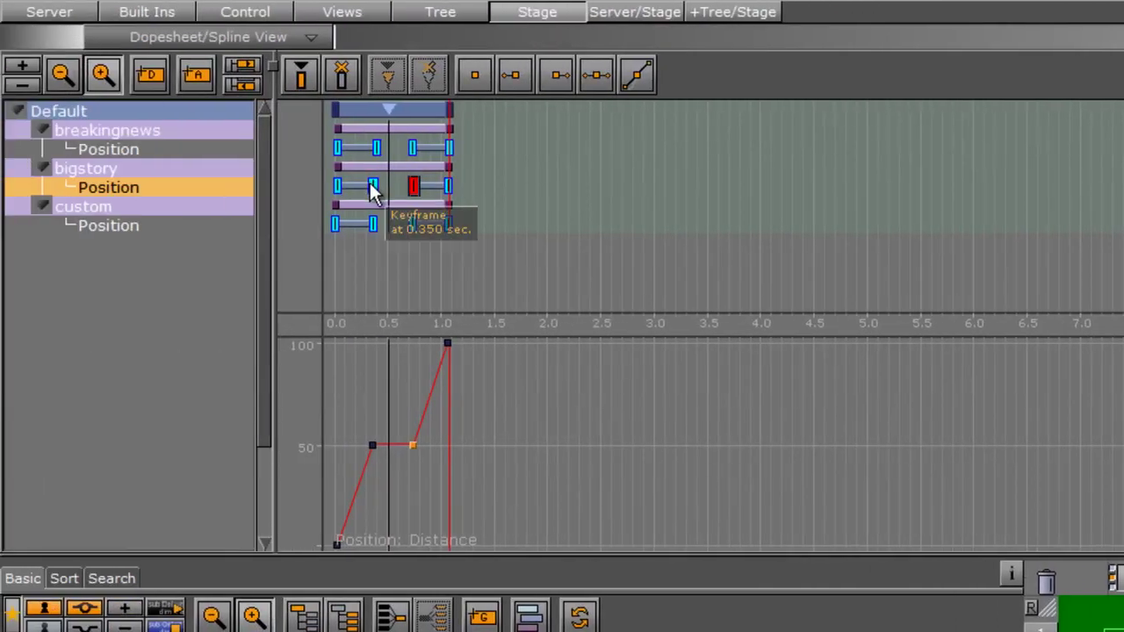
pyautogui.click(372, 186)
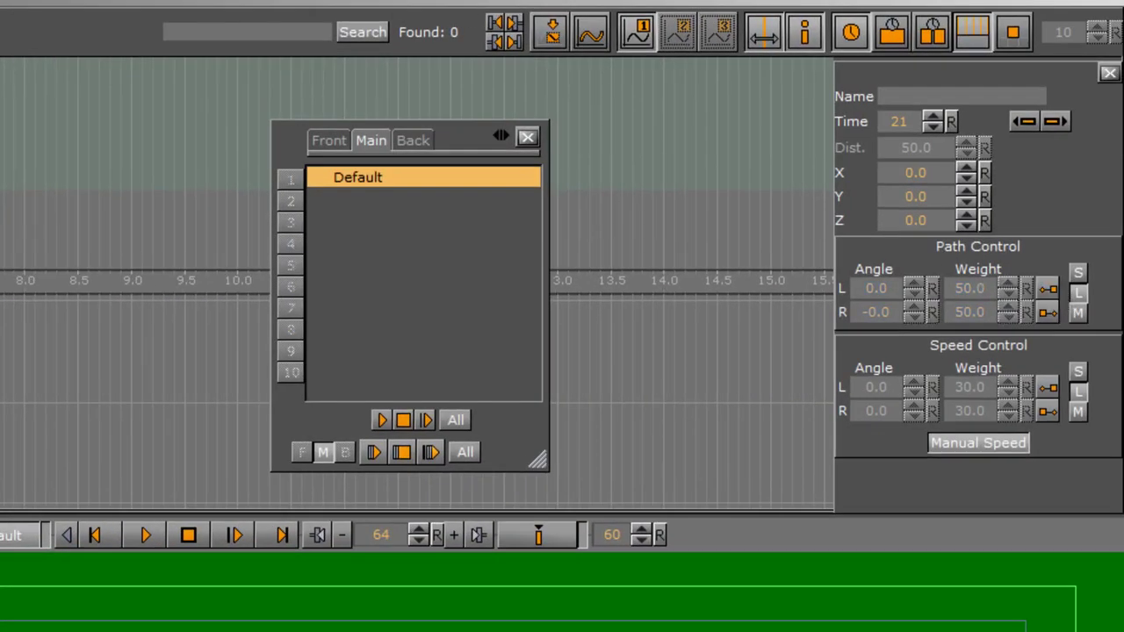
pyautogui.click(1043, 292)
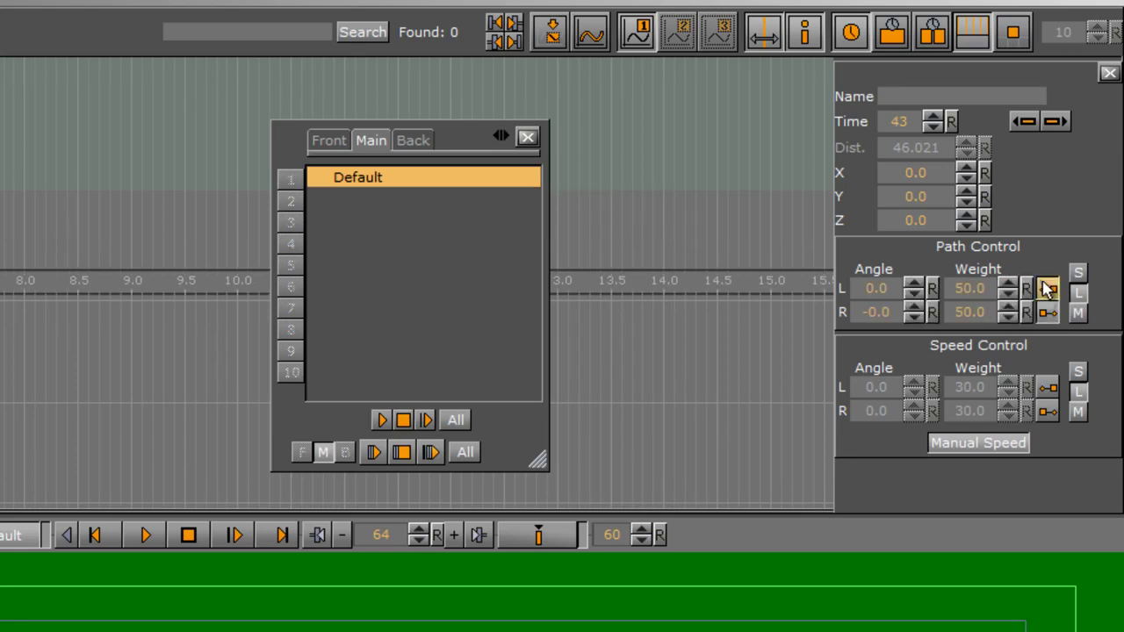
pyautogui.click(1044, 292)
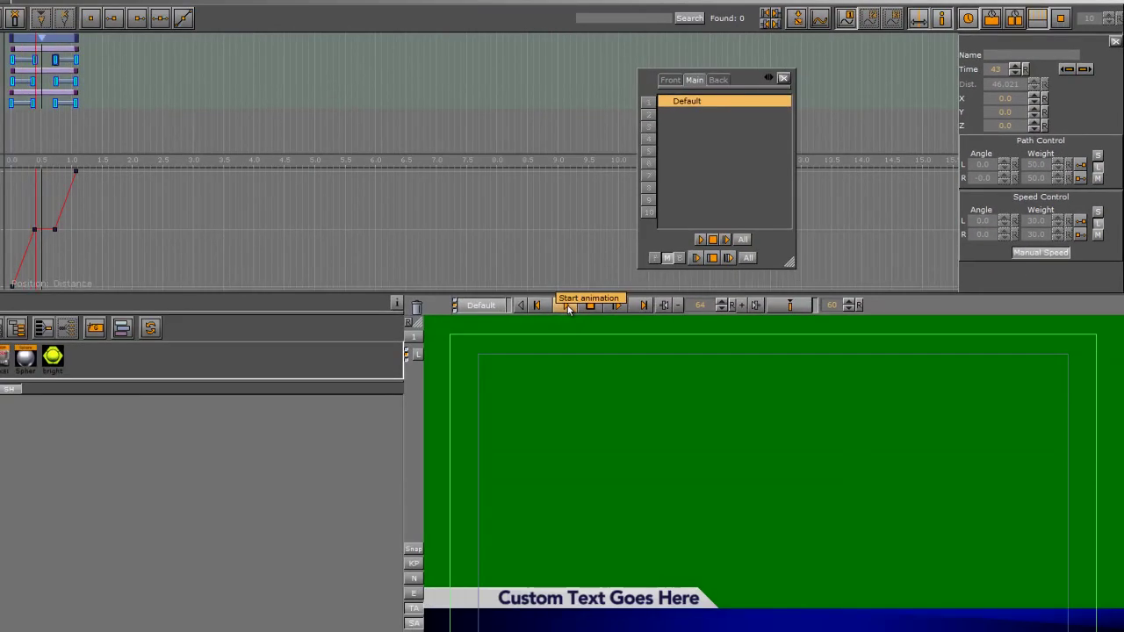
pyautogui.click(617, 305)
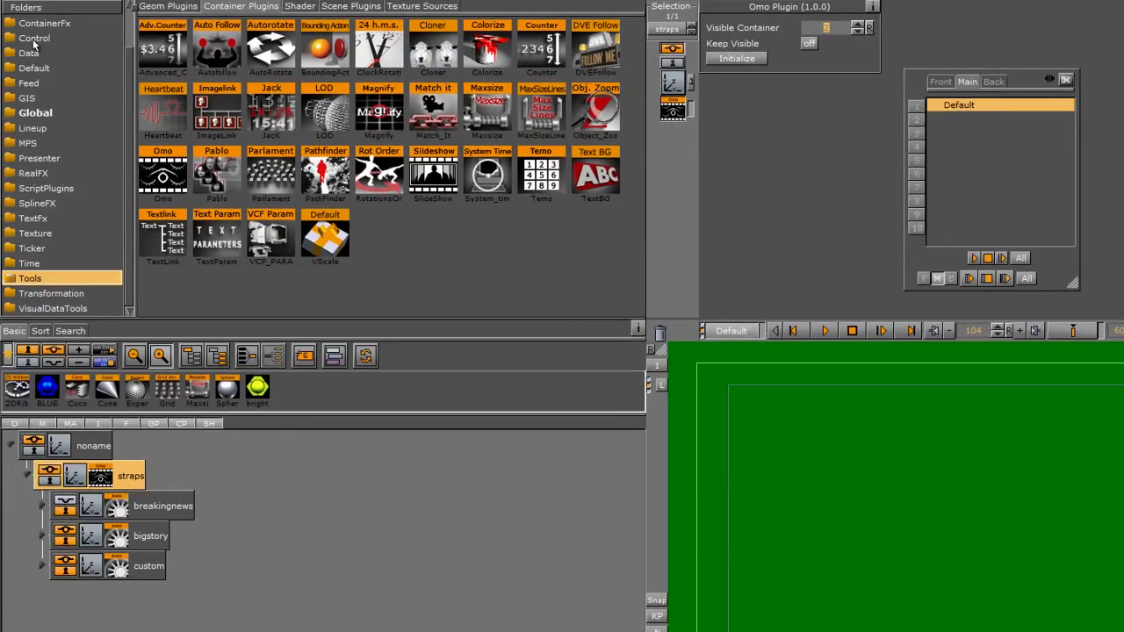
# - Add a Control Omo plugin to the straps container and a Control Text plugin to the gigstory text inside custom
pyautogui.click(33, 38)
pyautogui.moveTo(580, 180); pyautogui.dragTo(124, 476)
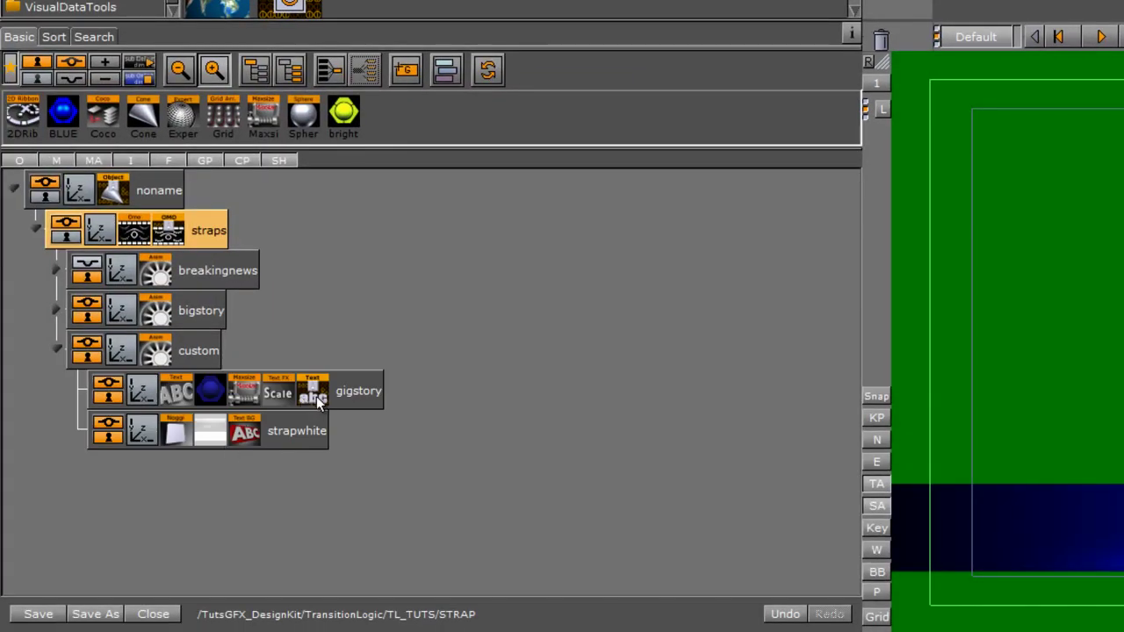
pyautogui.click(316, 398)
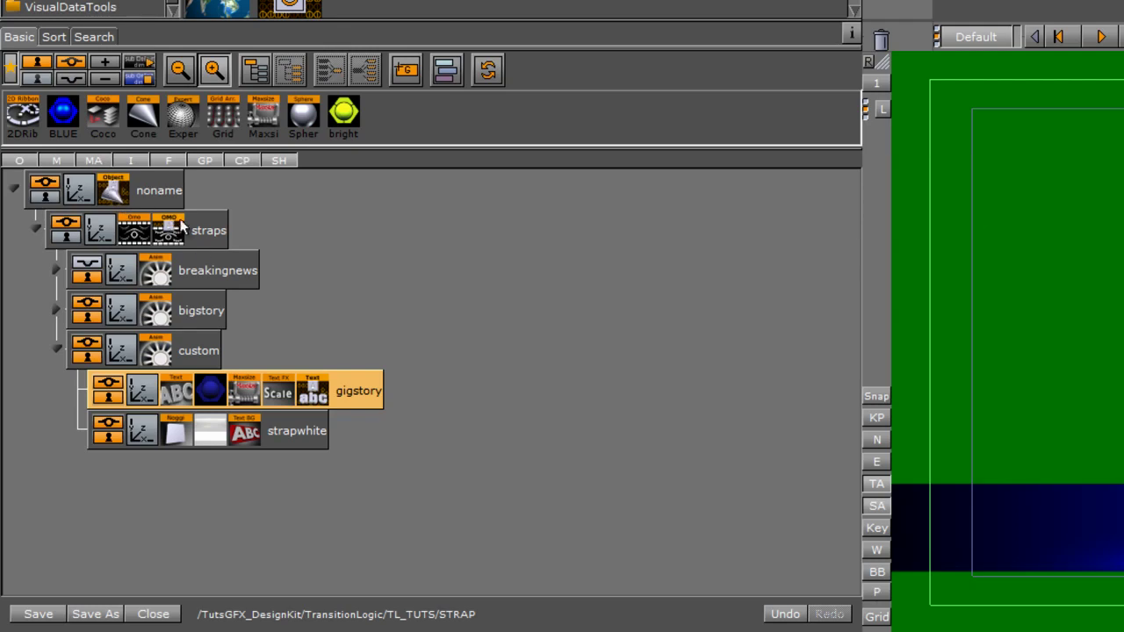
# - Describe the root container's Control Object as STRAP and enable Transition Logic with layer identifier STRAP, state identifier A and background scene MASTER
pyautogui.click(114, 198)
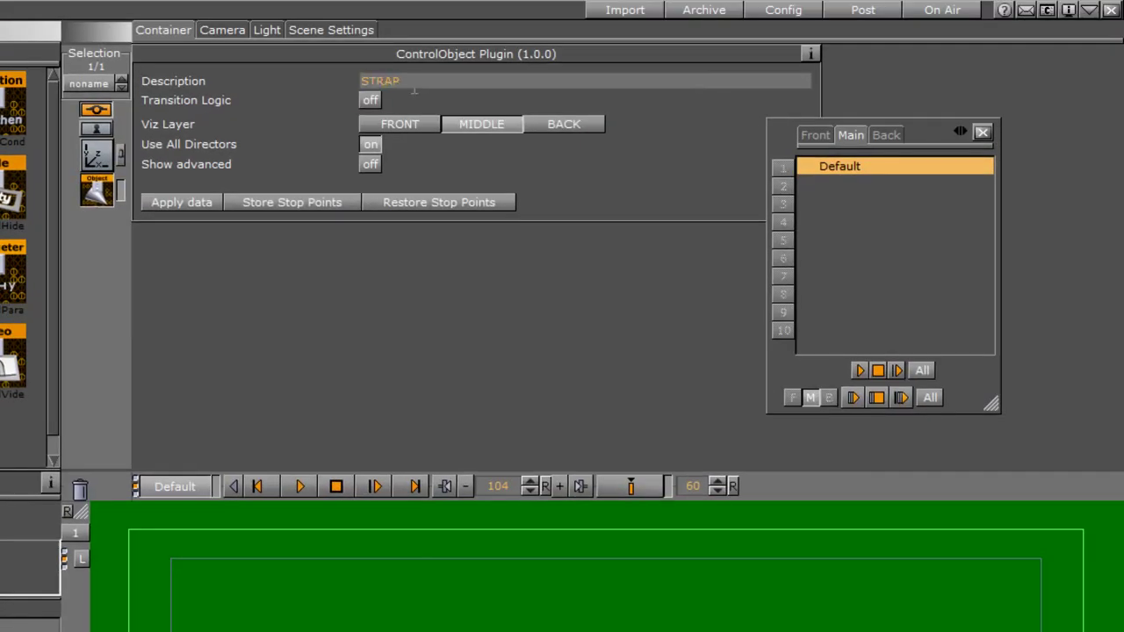
pyautogui.click(371, 101)
pyautogui.click(402, 120)
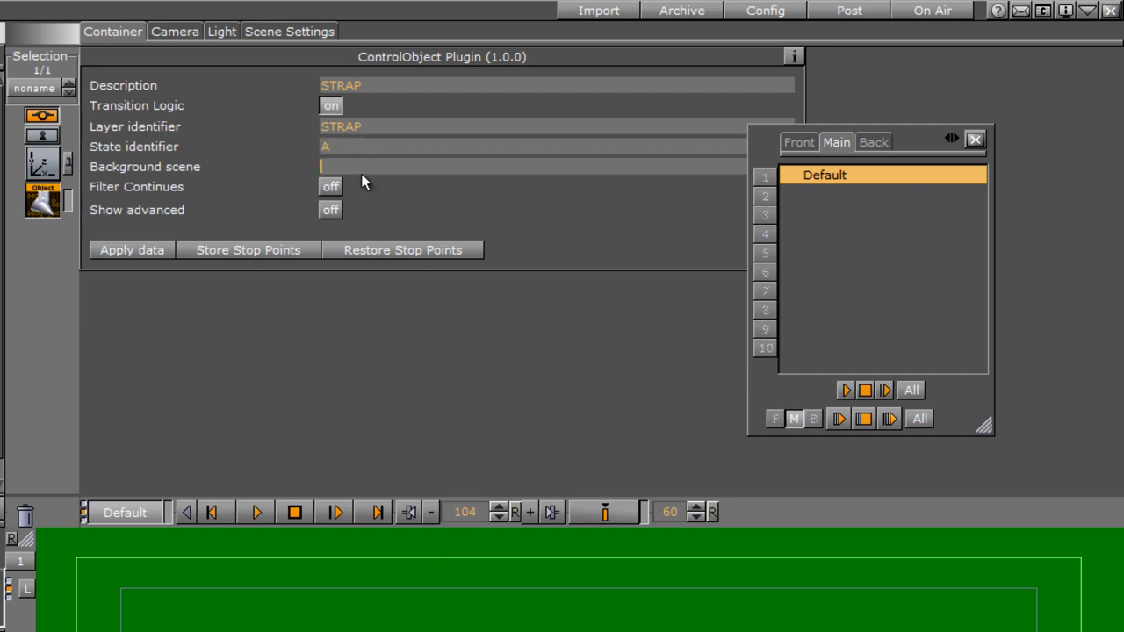
pyautogui.write('MASTER')
# - Remove the green reference picture from the scene's Background Image setting
pyautogui.click(299, 32)
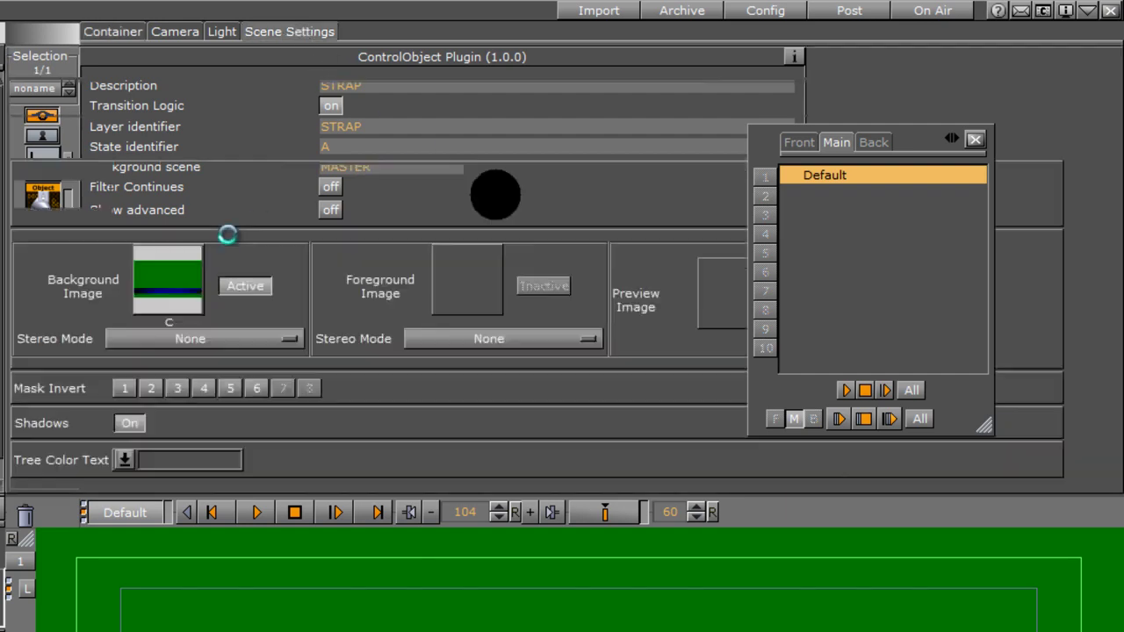
pyautogui.moveTo(178, 285); pyautogui.dragTo(25, 514)
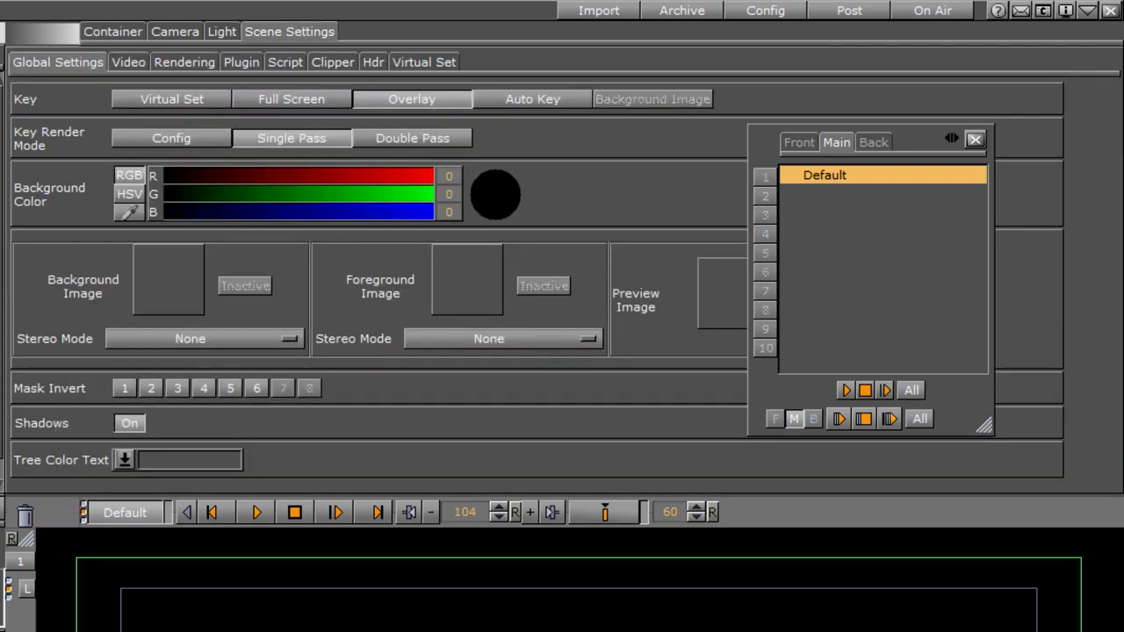